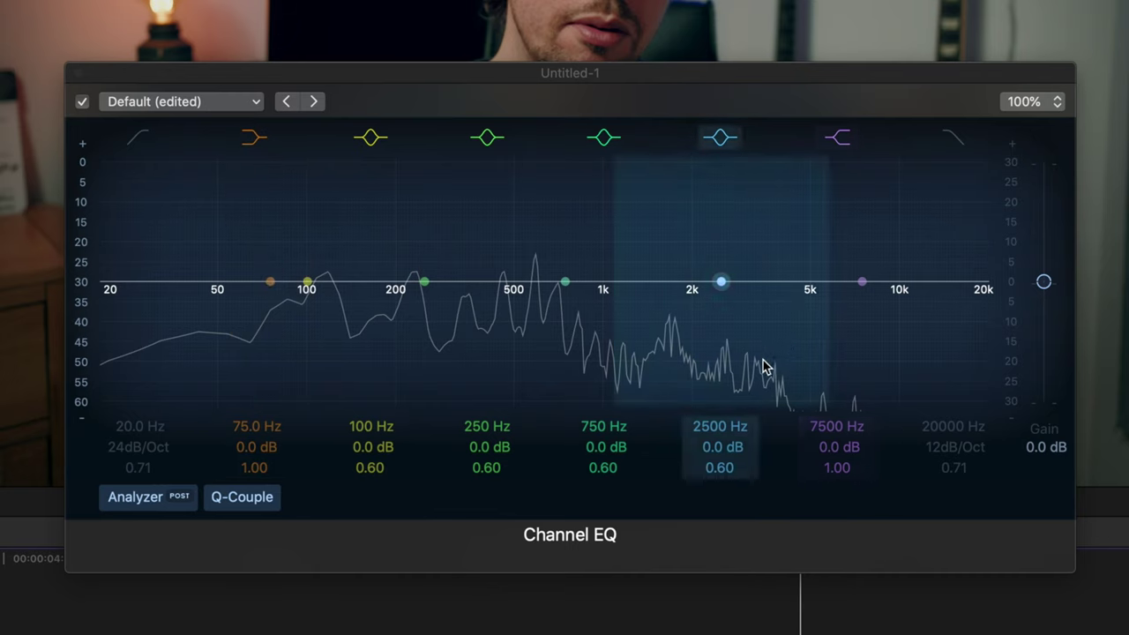
# Step: Enable the low-cut band in the Channel EQ and move its cutoff to 78 Hz
pyautogui.click(144, 145)
pyautogui.click(146, 149)
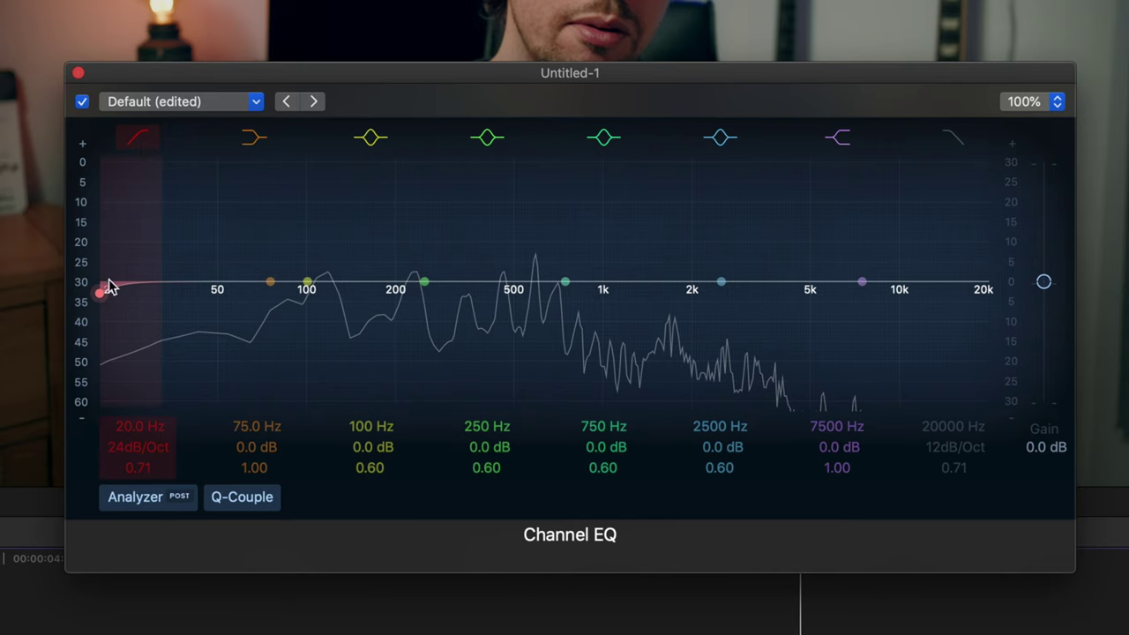
pyautogui.moveTo(108, 286); pyautogui.dragTo(291, 296)
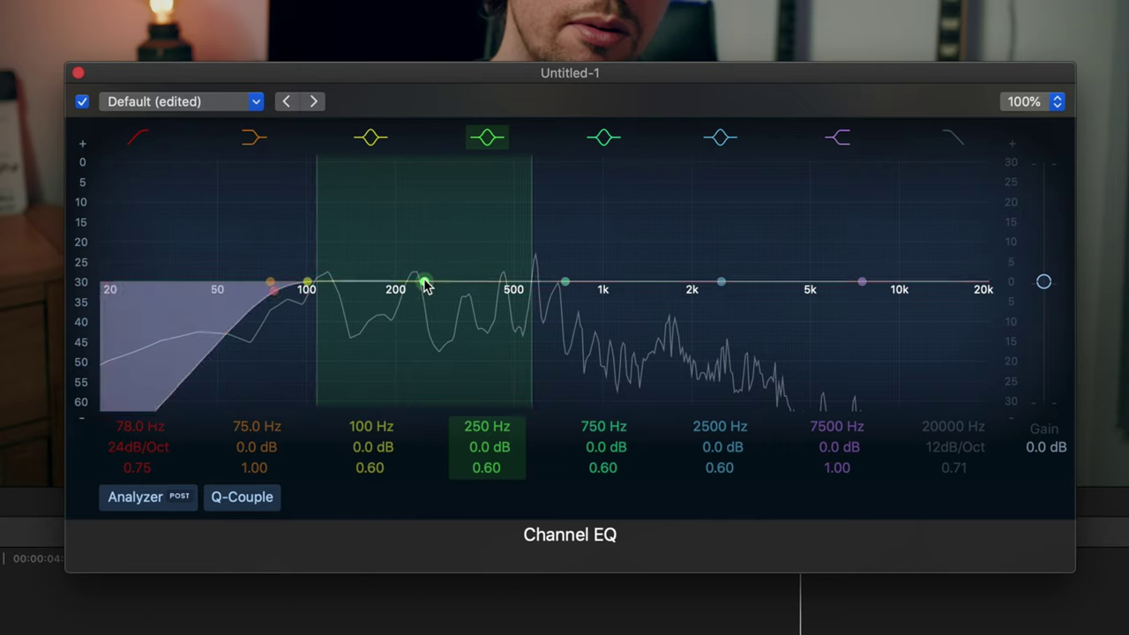
# Step: Sweep the 250 Hz band with a narrow boost, and settle it at 250 Hz with a -5.5 dB cut and Q of 6.60
pyautogui.moveTo(424, 284); pyautogui.dragTo(426, 224)
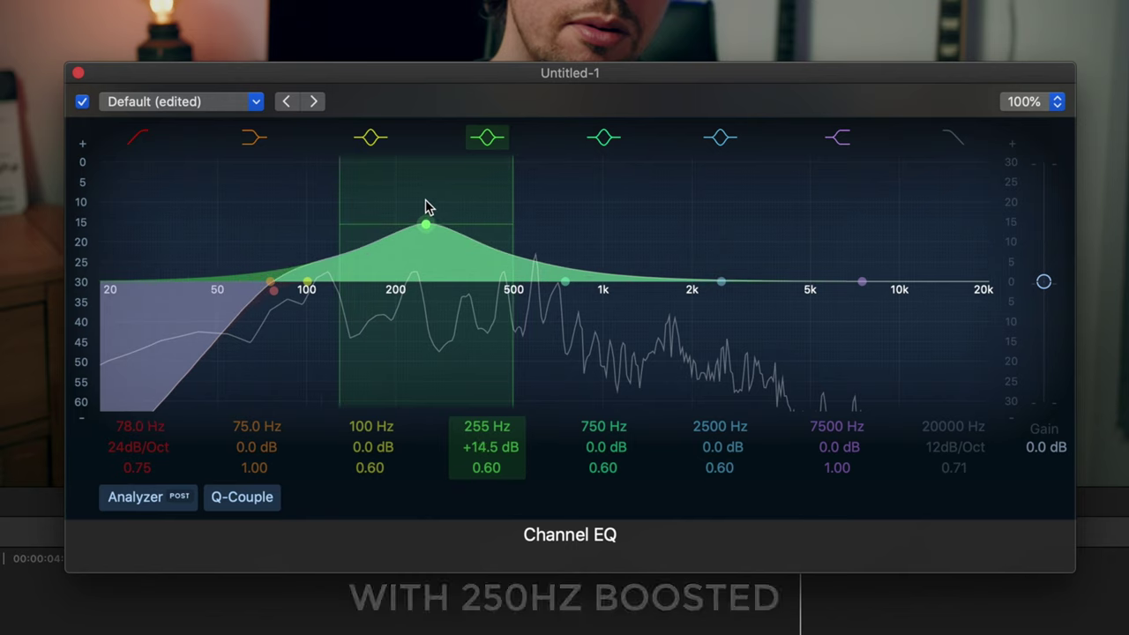
pyautogui.moveTo(486, 435); pyautogui.dragTo(486, 422)
pyautogui.moveTo(486, 468); pyautogui.dragTo(486, 452)
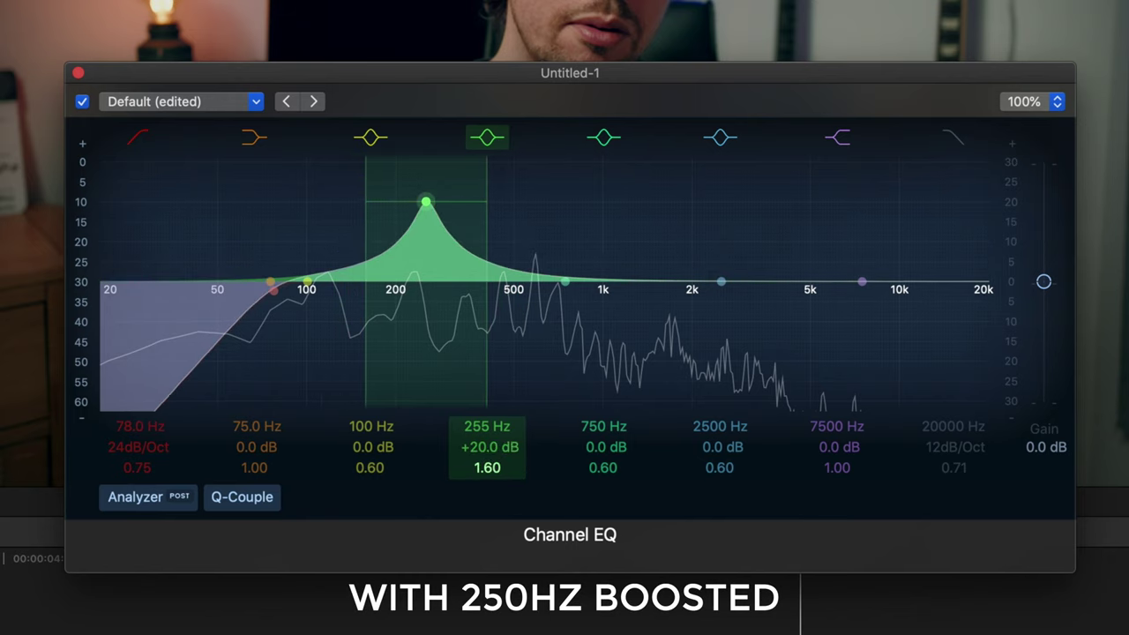
pyautogui.moveTo(426, 202); pyautogui.dragTo(425, 228)
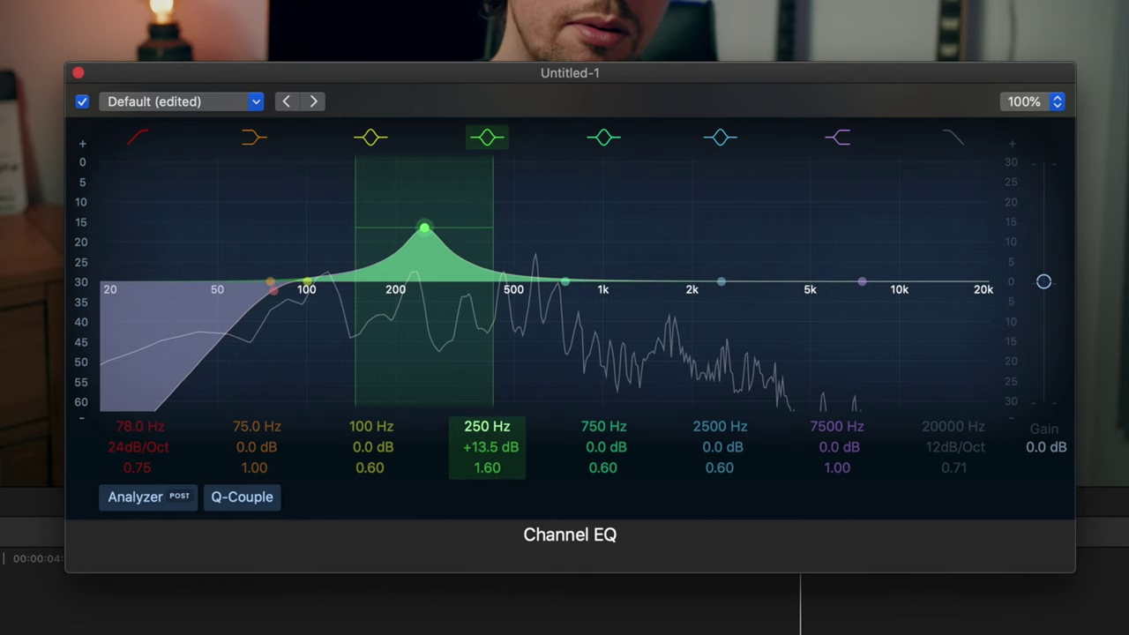
pyautogui.moveTo(483, 452)
pyautogui.mouseDown()
pyautogui.moveTo(490, 469)
pyautogui.moveTo(490, 460)
pyautogui.mouseUp()
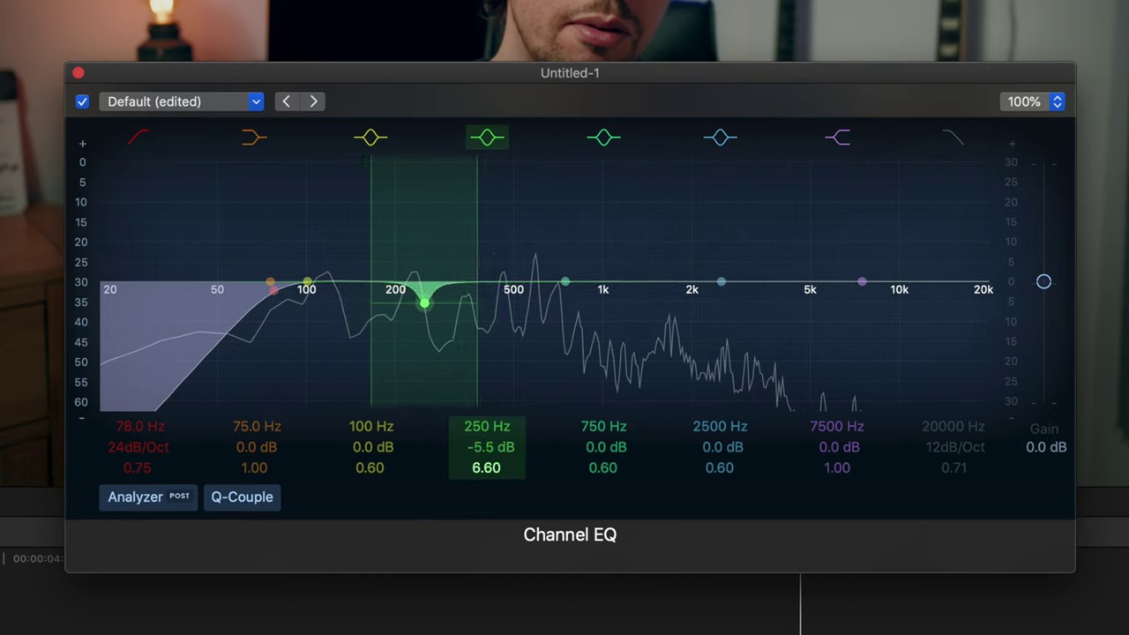
# Step: Sweep the 2500 Hz band with a boost, and settle it at 2350 Hz with a -3.5 dB cut and Q of 7.00
pyautogui.moveTo(721, 281); pyautogui.dragTo(682, 282)
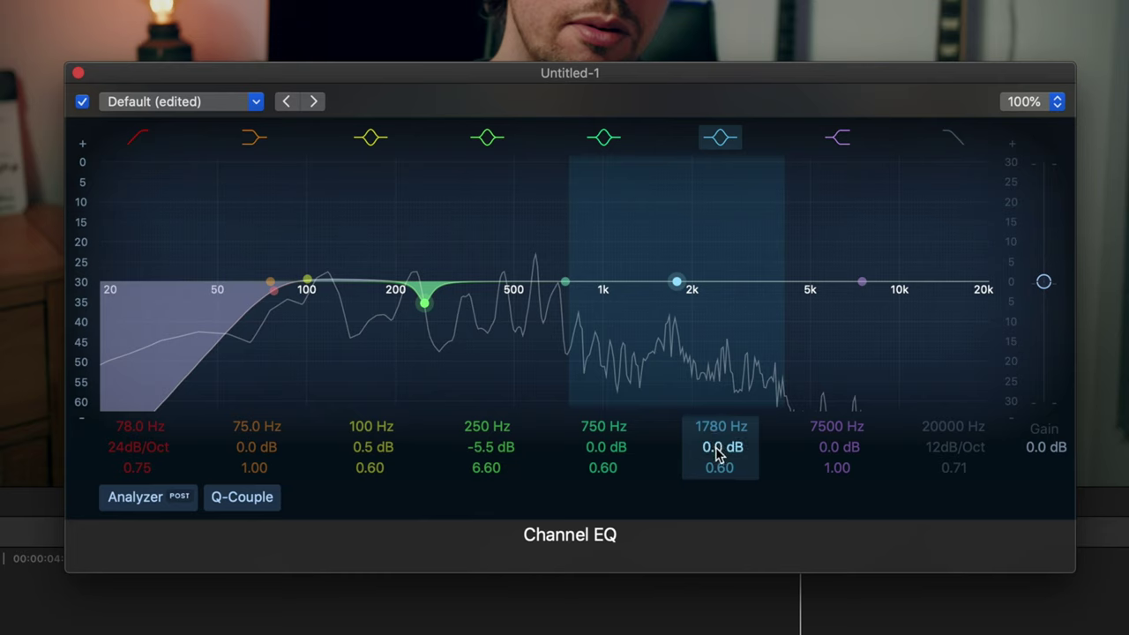
pyautogui.moveTo(716, 453); pyautogui.dragTo(717, 425)
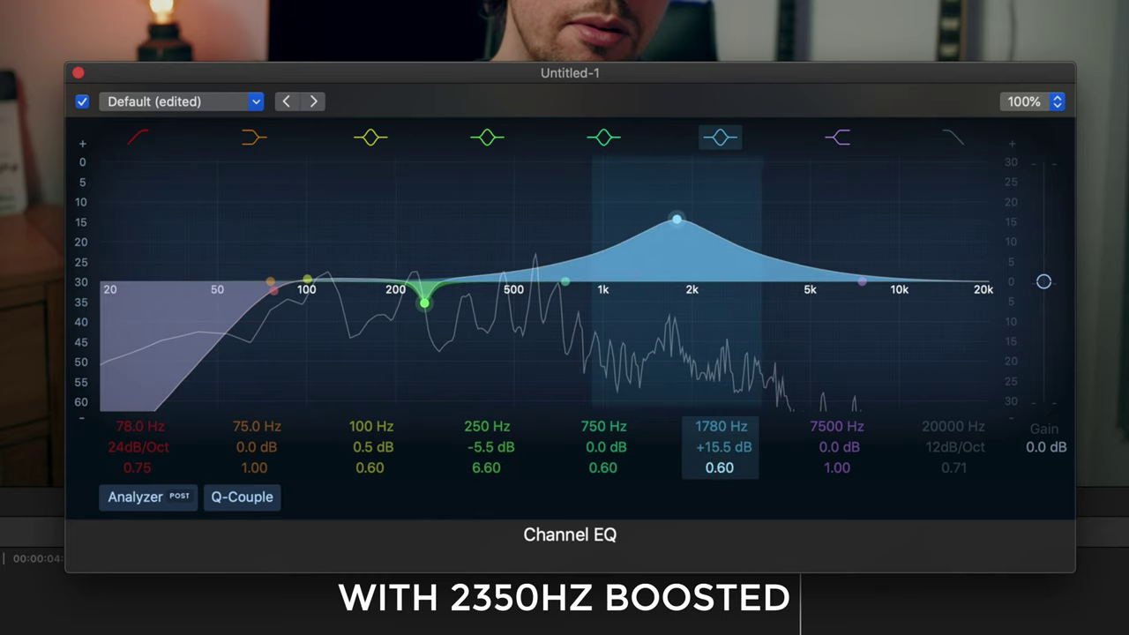
pyautogui.moveTo(718, 468); pyautogui.dragTo(718, 449)
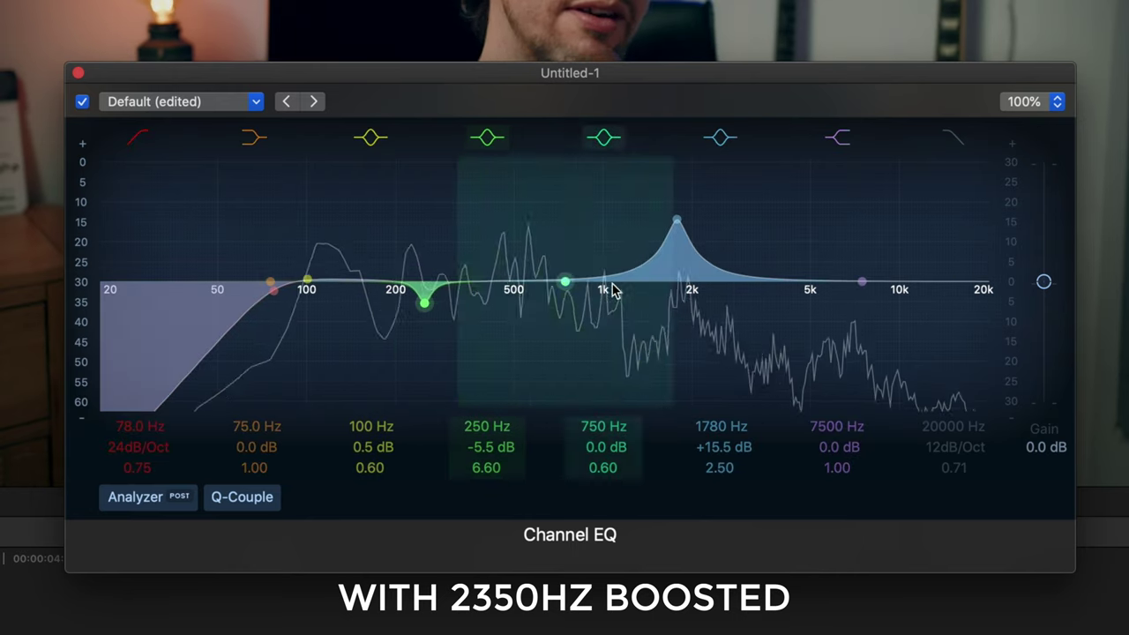
pyautogui.moveTo(677, 220); pyautogui.dragTo(713, 295)
pyautogui.moveTo(719, 468); pyautogui.dragTo(719, 437)
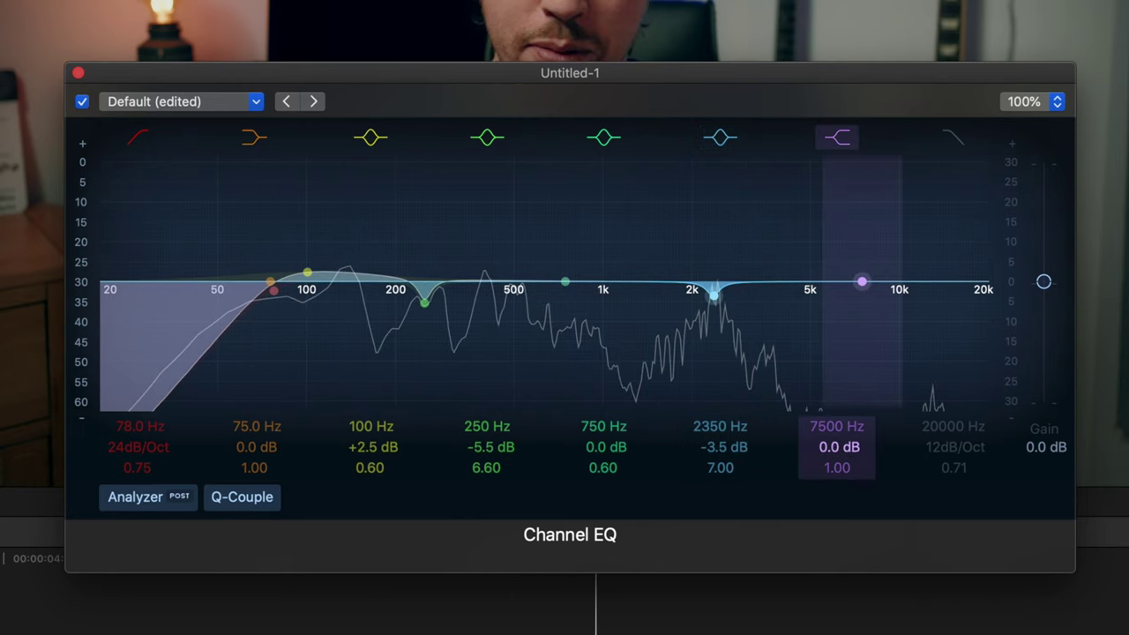
# Step: Set the high shelf to 8800 Hz with a +5.0 dB boost and Q of 0.67, auditioning the clip during the adjustment
pyautogui.moveTo(839, 447); pyautogui.dragTo(839, 434)
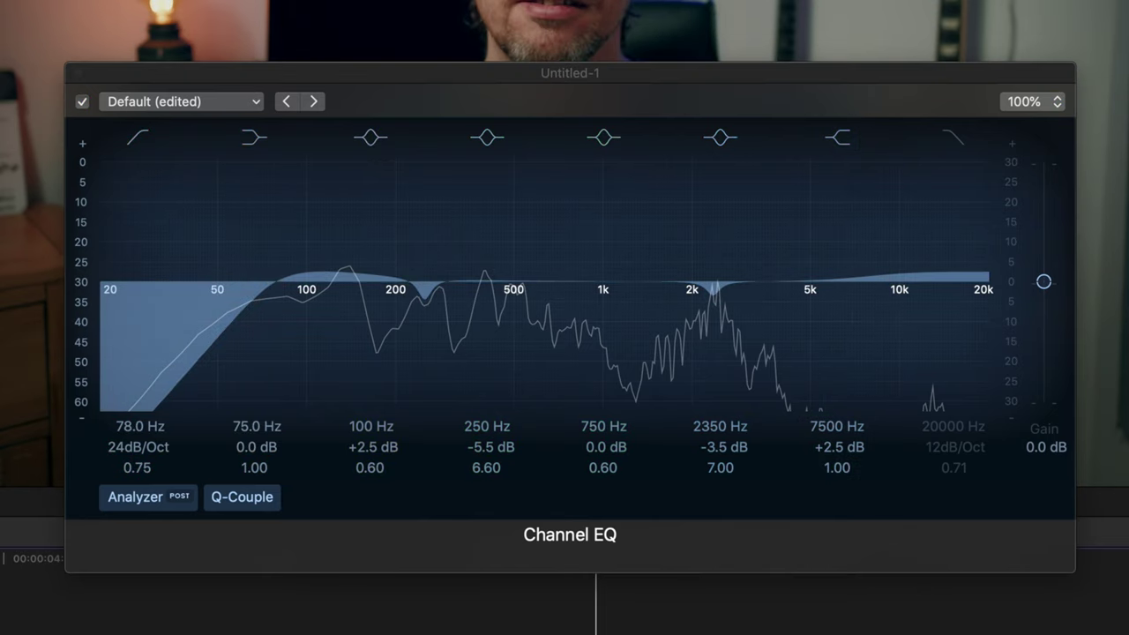
pyautogui.press('space')
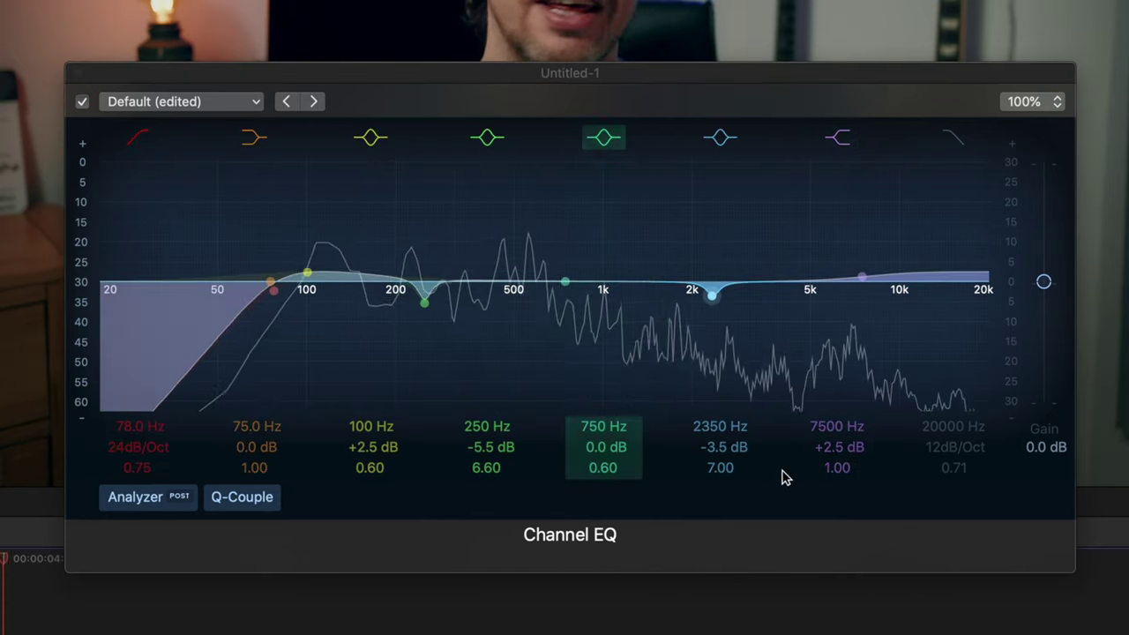
pyautogui.click(827, 459)
pyautogui.moveTo(827, 458); pyautogui.dragTo(839, 415)
pyautogui.moveTo(839, 456); pyautogui.dragTo(838, 449)
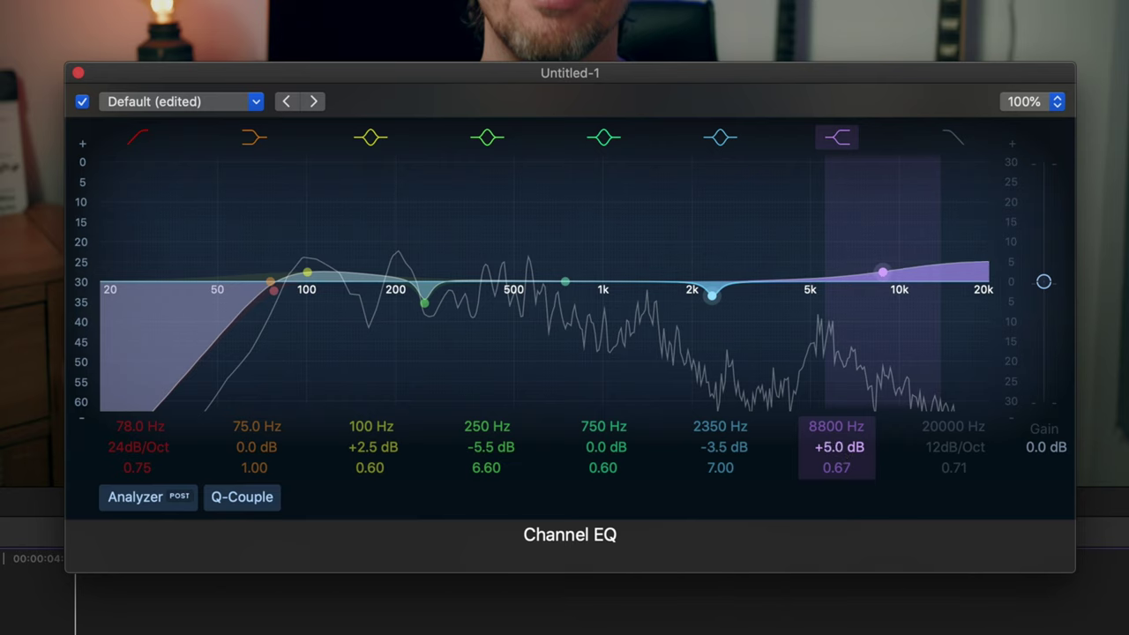
pyautogui.click(227, 603)
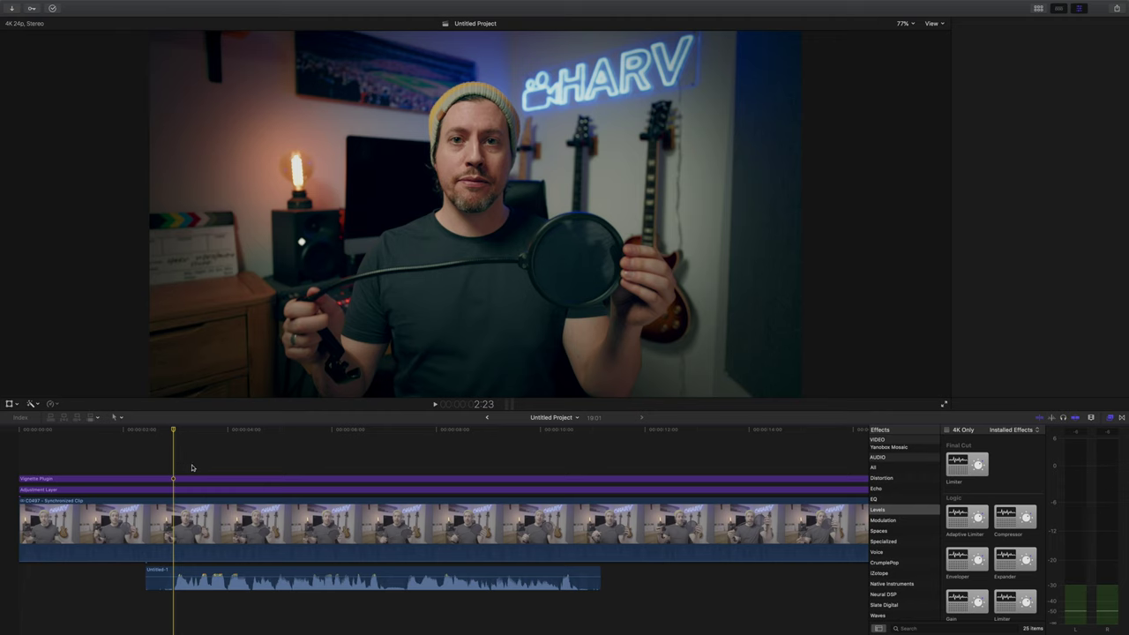
# Step: Add the Limiter effect to the Untitled-1 audio clip and open its editor on the Brickwall preset
pyautogui.moveTo(983, 475); pyautogui.dragTo(313, 582)
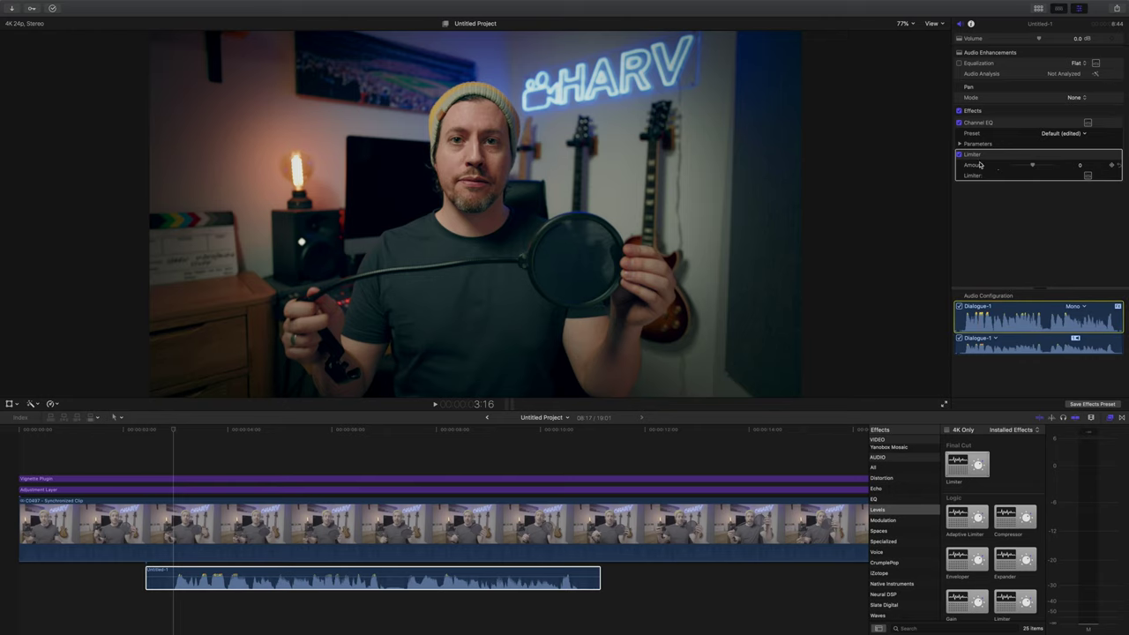
pyautogui.click(1088, 175)
pyautogui.moveTo(321, 291); pyautogui.dragTo(471, 260)
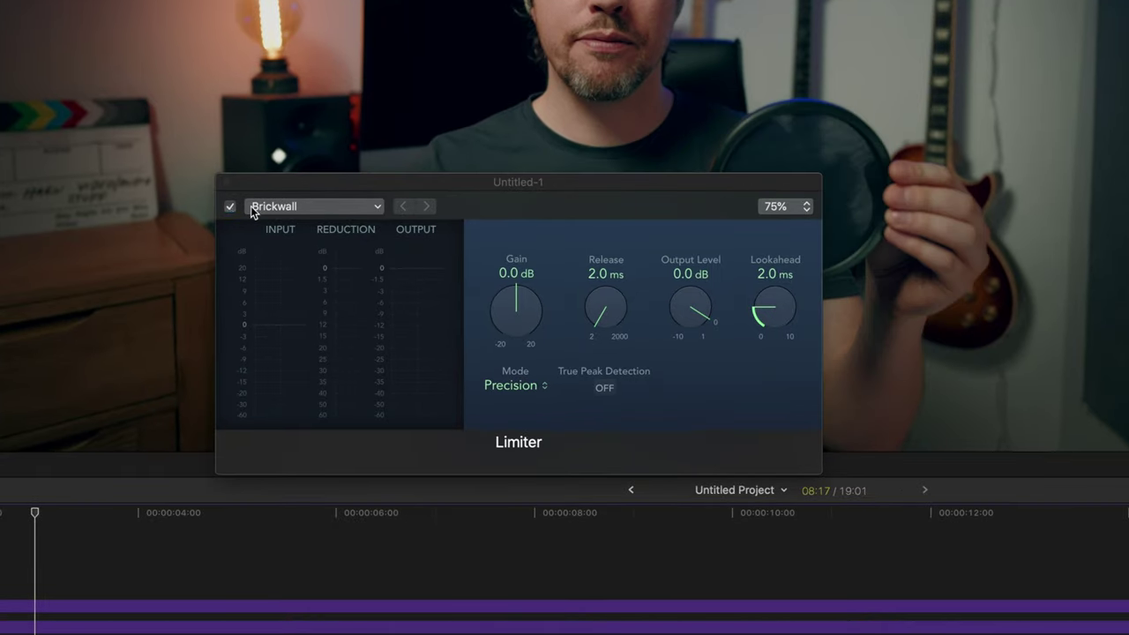
pyautogui.click(254, 208)
pyautogui.click(272, 210)
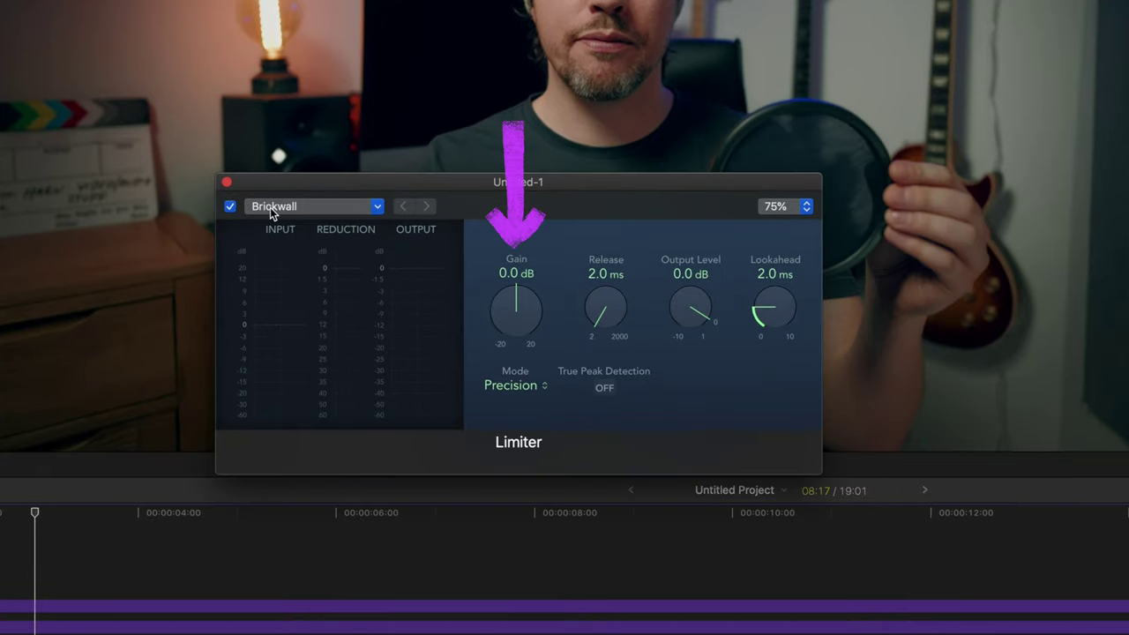
# Step: Play back the start of the dialogue to check the limiter's input, reduction and output levels
pyautogui.click(41, 563)
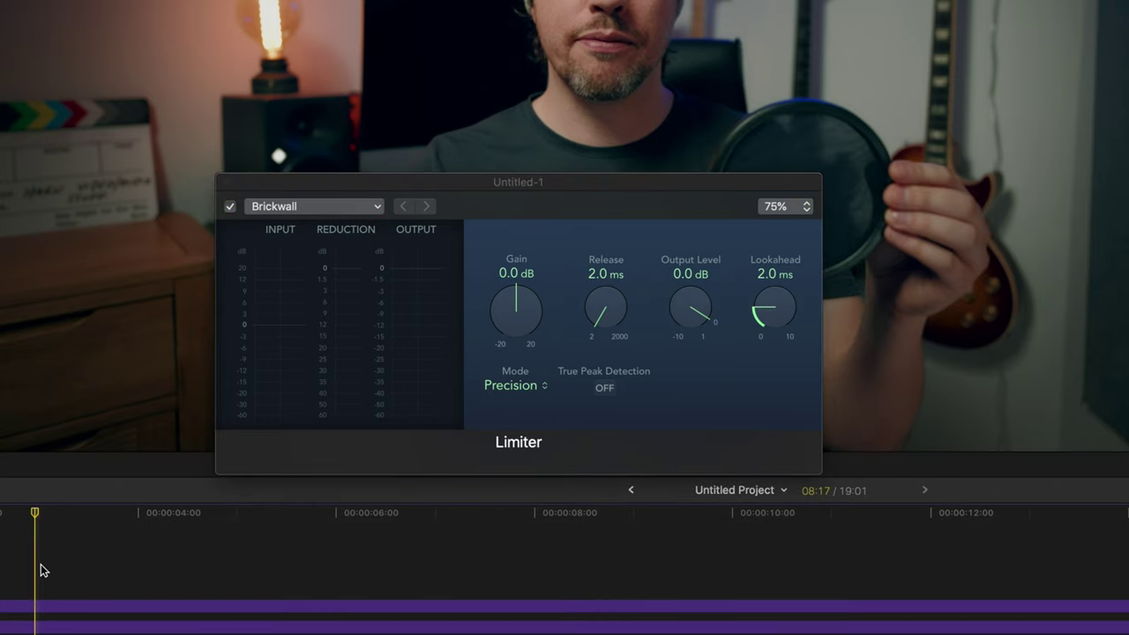
pyautogui.press('space')
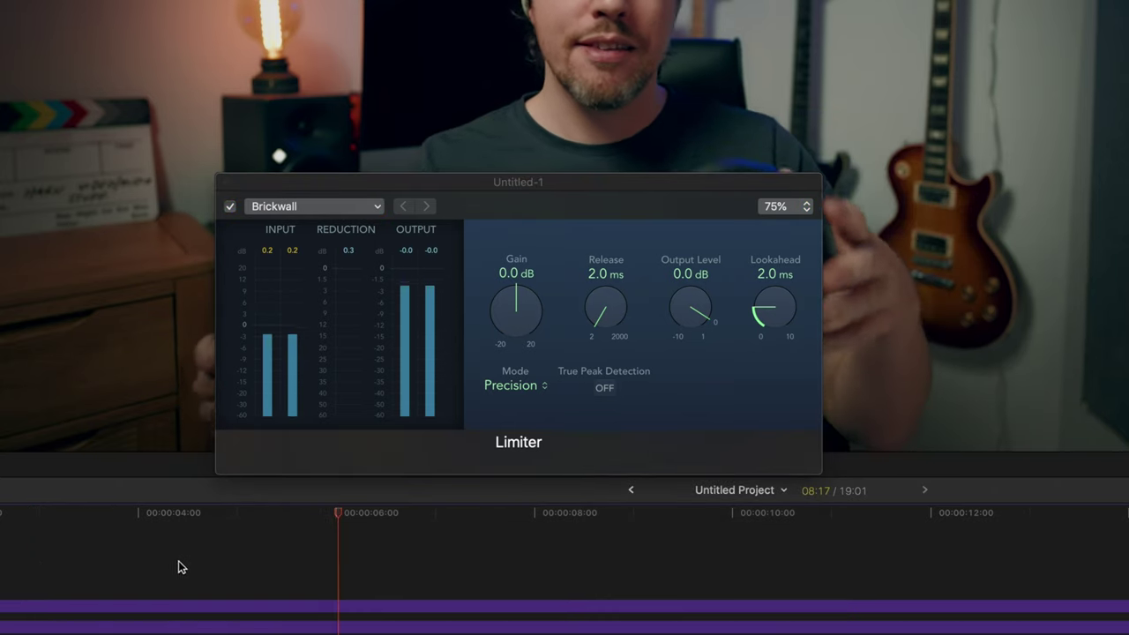
pyautogui.press('space')
# Step: Raise the limiter's gain to +20.0 dB and play the clip from the start of the speech
pyautogui.moveTo(517, 338); pyautogui.dragTo(515, 274)
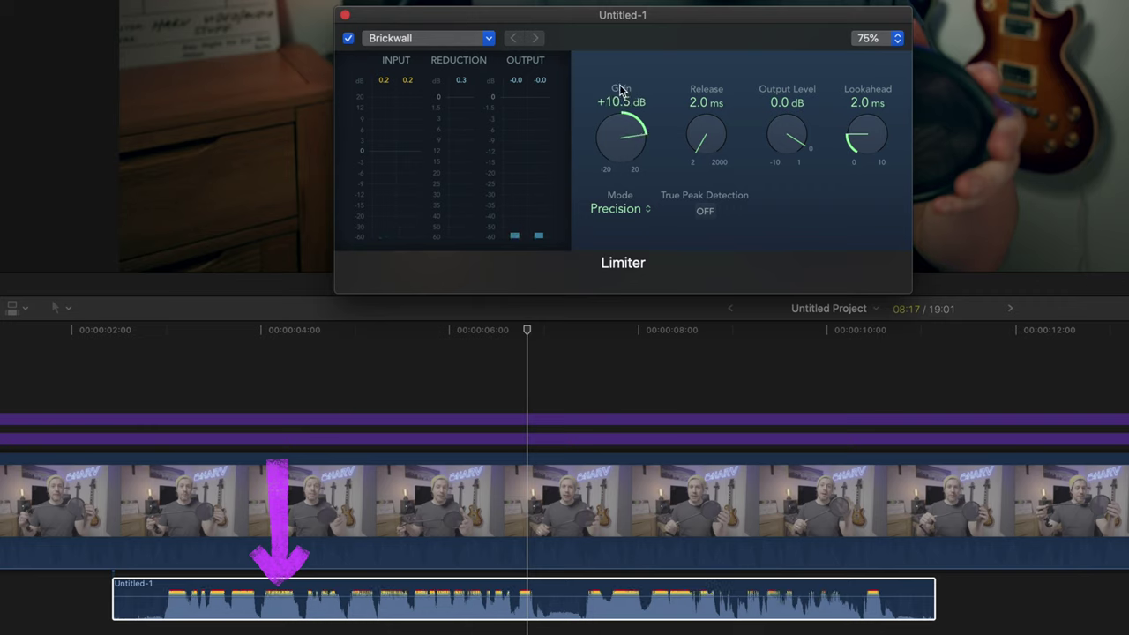
pyautogui.moveTo(619, 83); pyautogui.dragTo(625, 15)
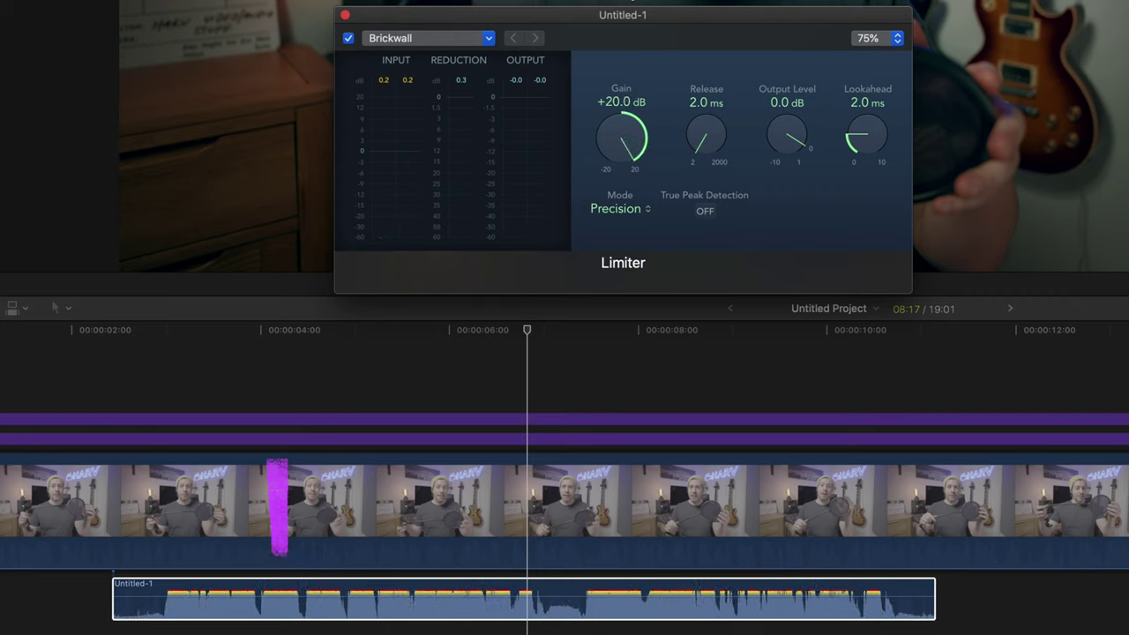
pyautogui.click(162, 385)
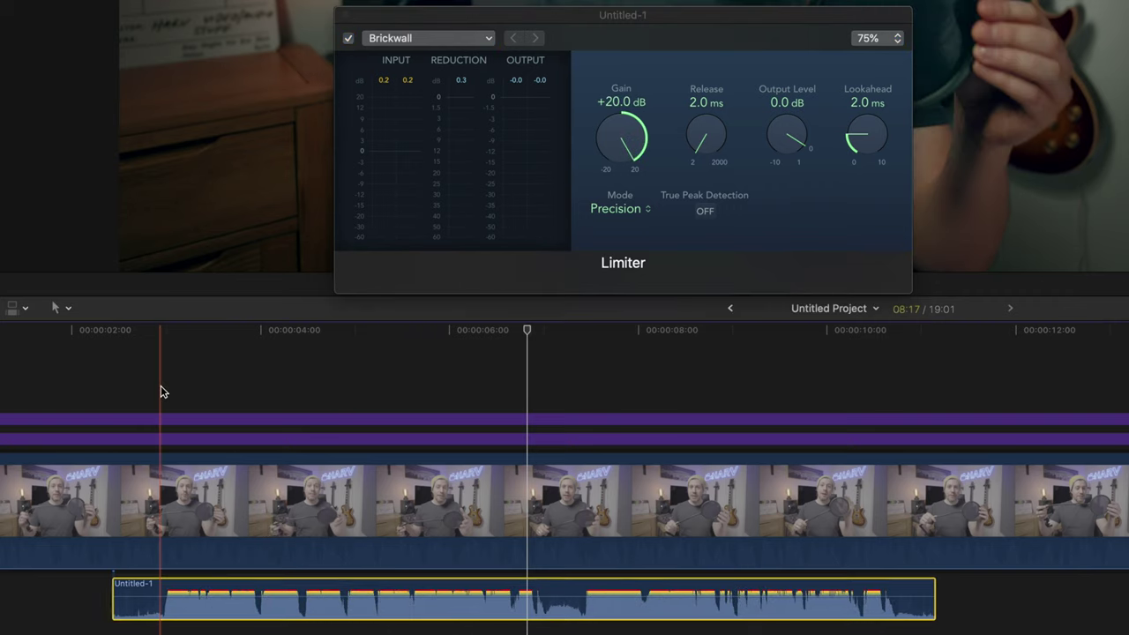
pyautogui.press('space')
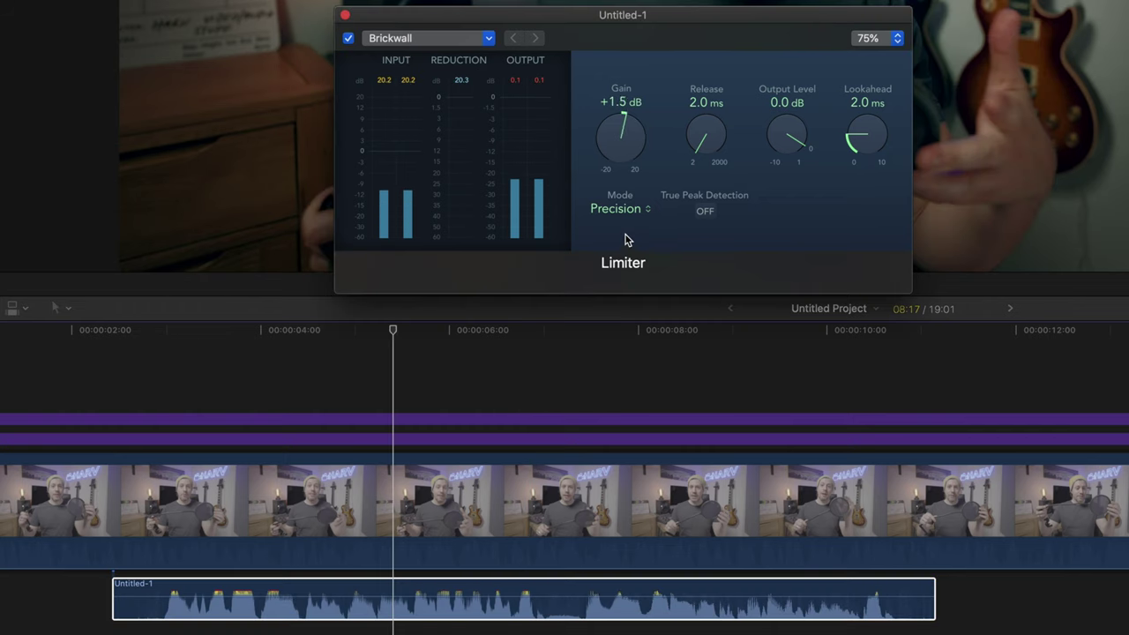
# Step: Set the limiter's gain to +2.0 dB and play the clip again from the start of the speech
pyautogui.moveTo(625, 239); pyautogui.dragTo(625, 235)
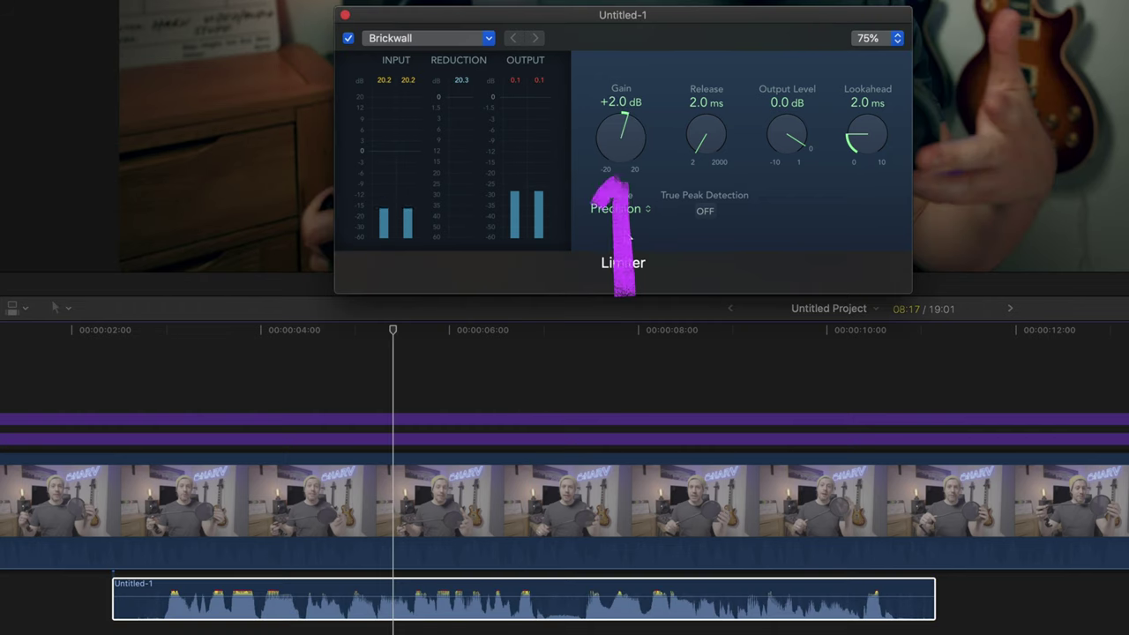
pyautogui.click(162, 399)
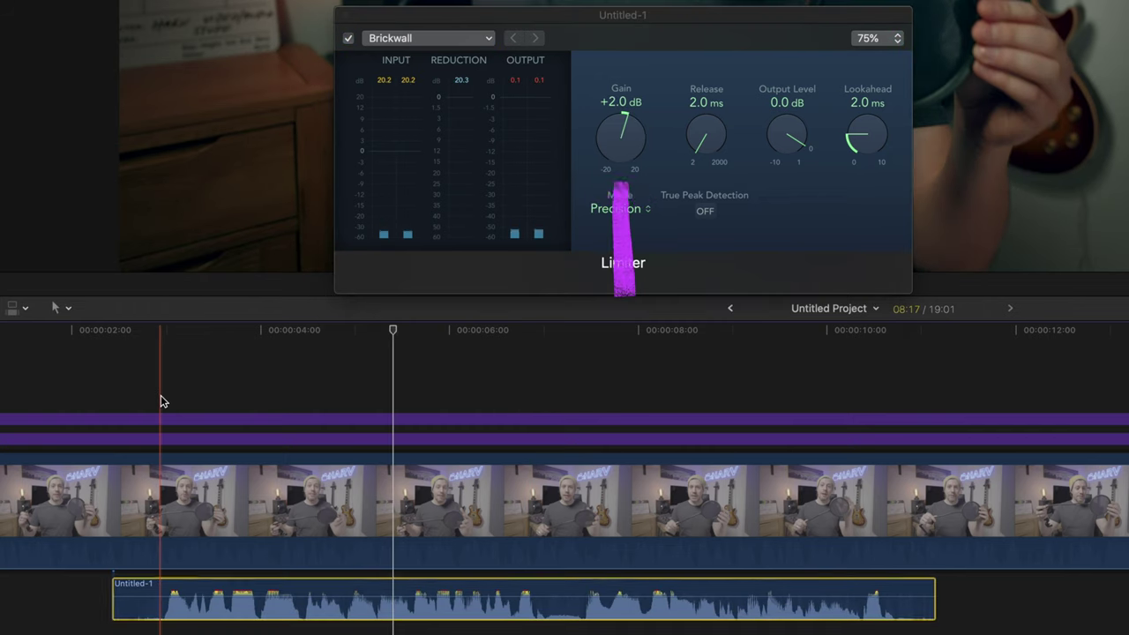
pyautogui.press('space')
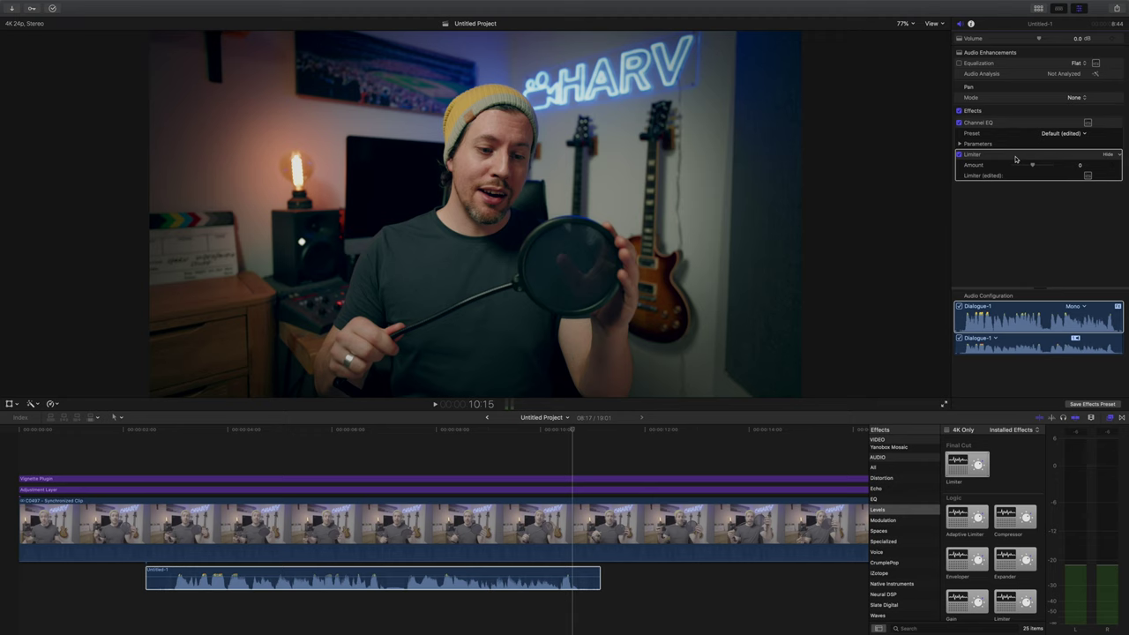
# Step: Replace the Limiter on the Untitled-1 audio clip with the Compressor effect and open its editor
pyautogui.press('Delete')
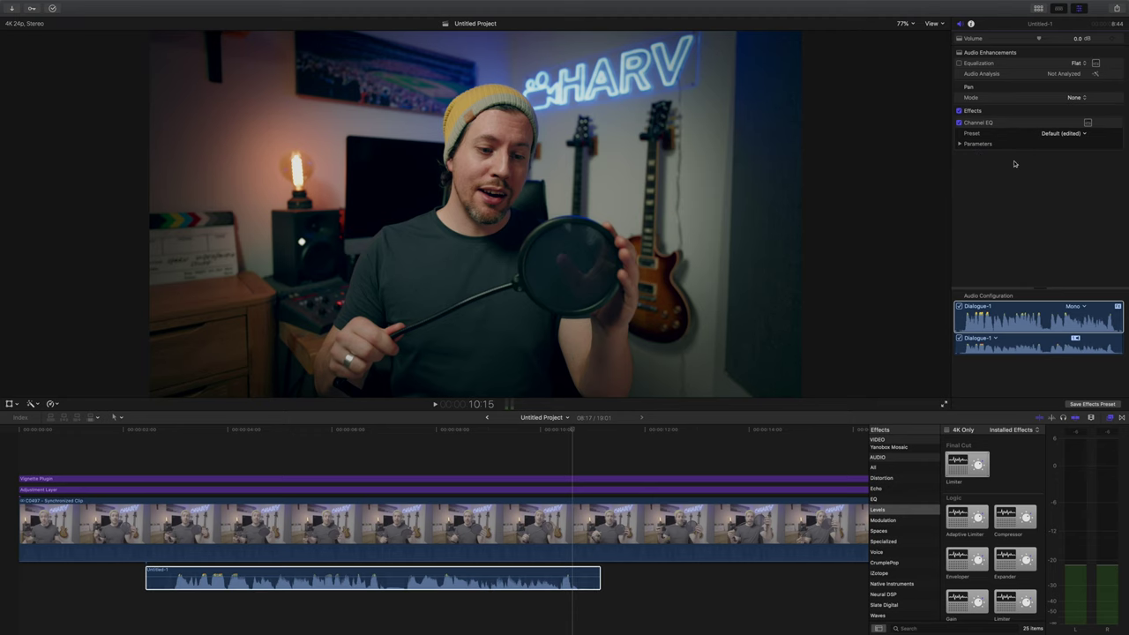
pyautogui.click(1016, 517)
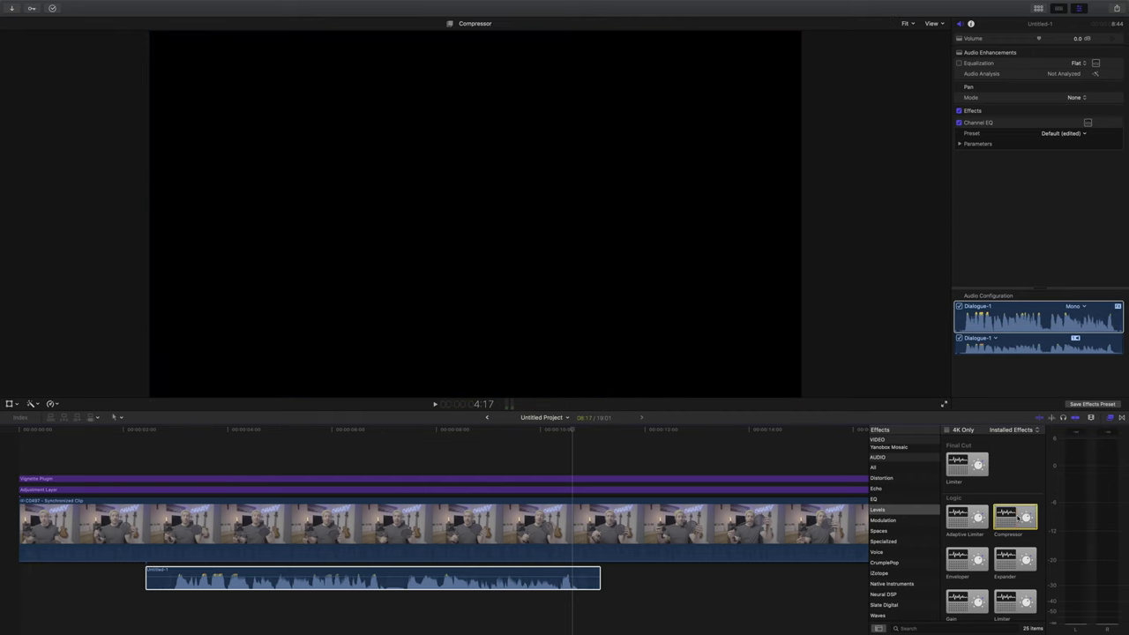
pyautogui.moveTo(1018, 519); pyautogui.dragTo(461, 582)
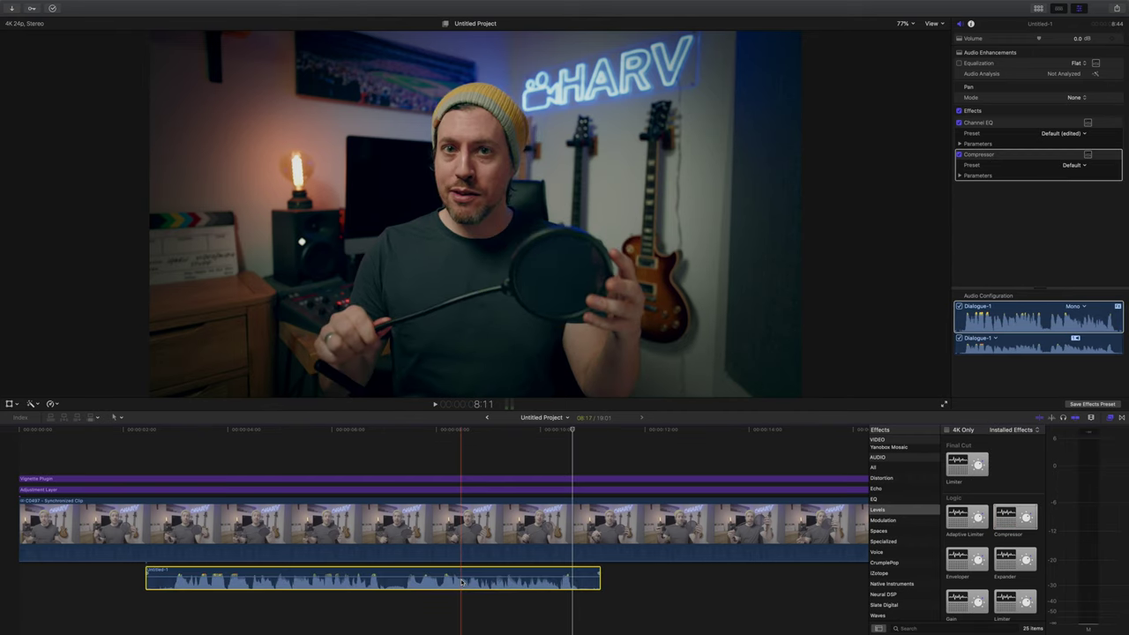
pyautogui.moveTo(496, 288); pyautogui.dragTo(615, 132)
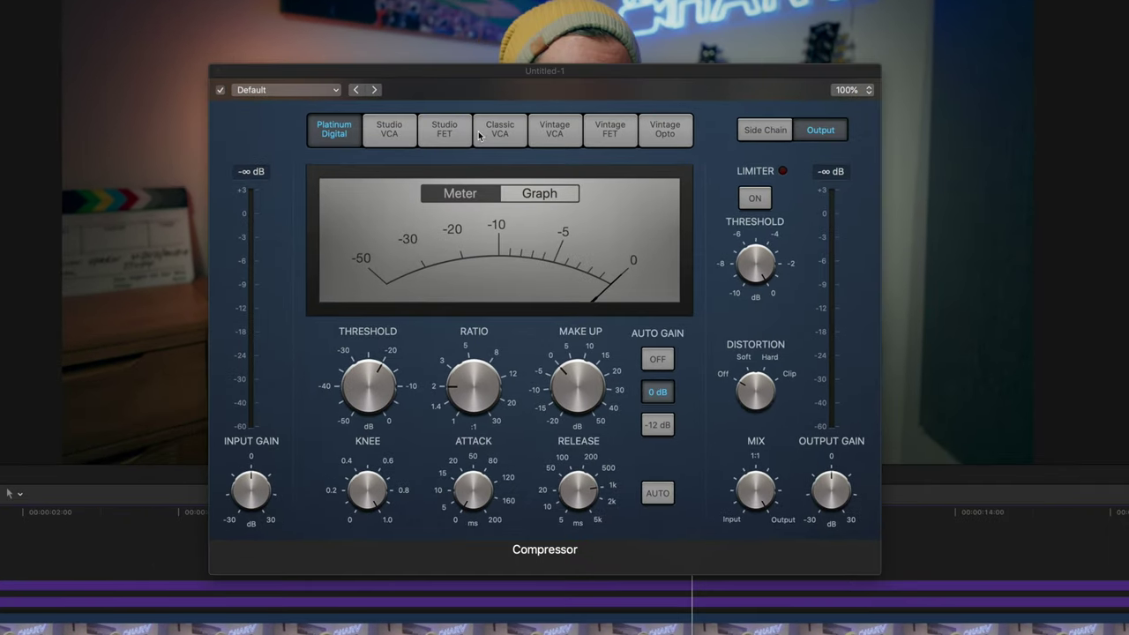
# Step: Switch the compressor to the Vintage Opto model and turn on its output limiter
pyautogui.click(675, 139)
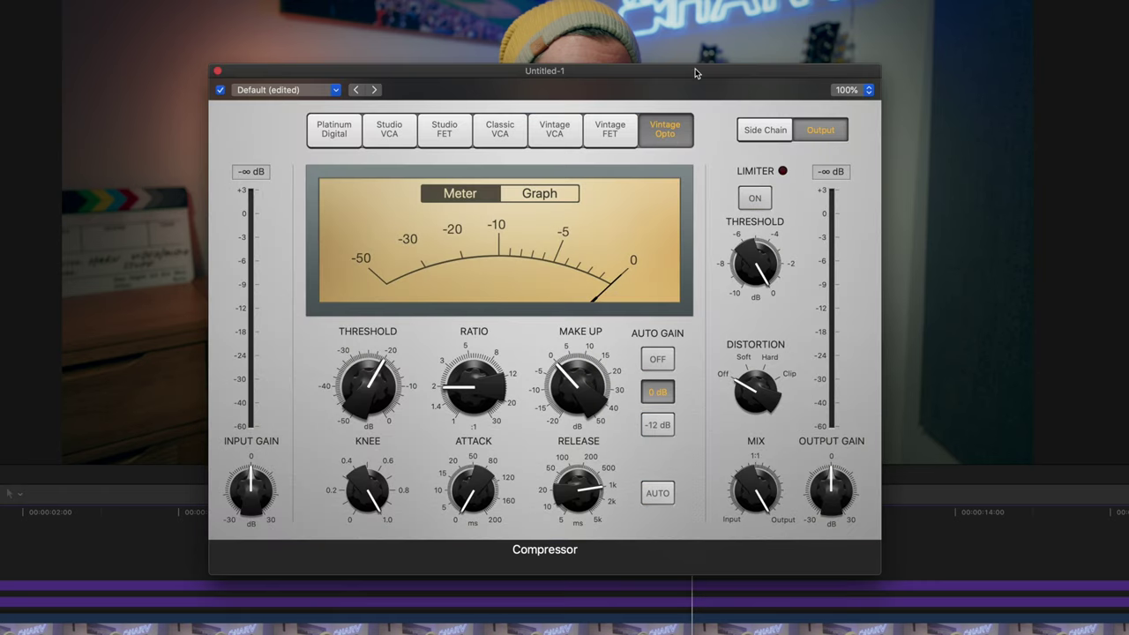
pyautogui.moveTo(696, 74); pyautogui.dragTo(637, 60)
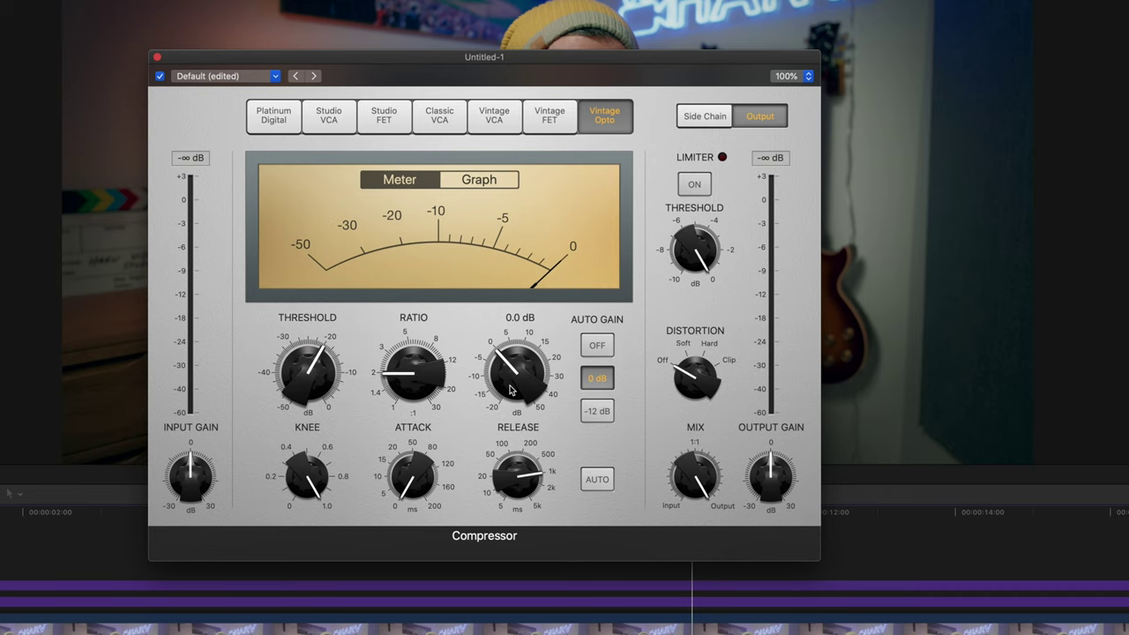
pyautogui.click(695, 185)
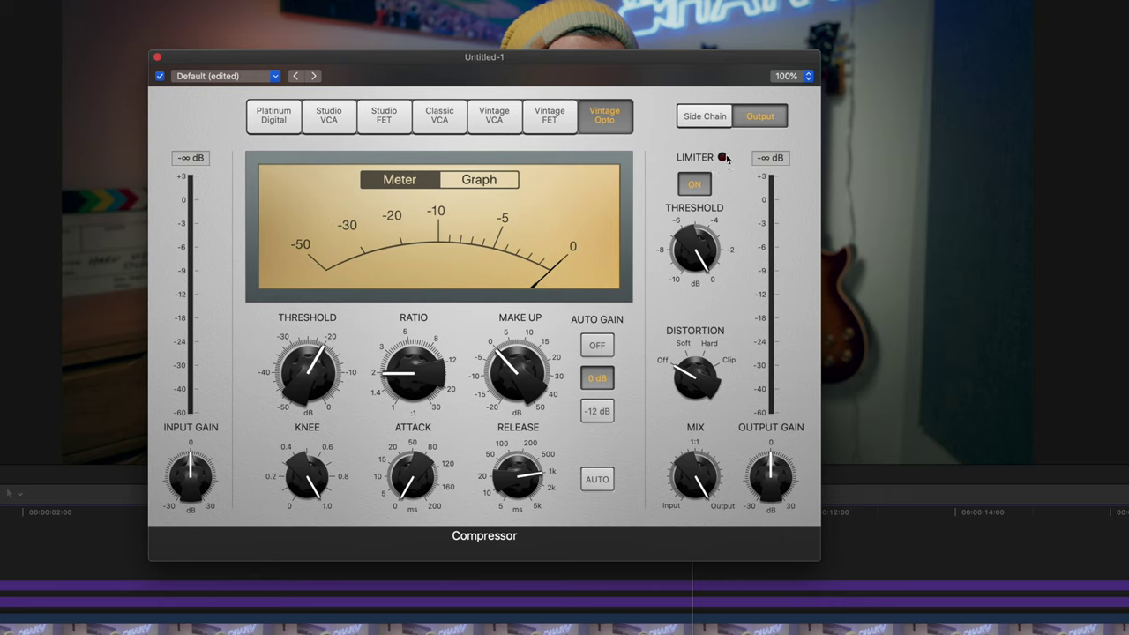
pyautogui.moveTo(303, 371)
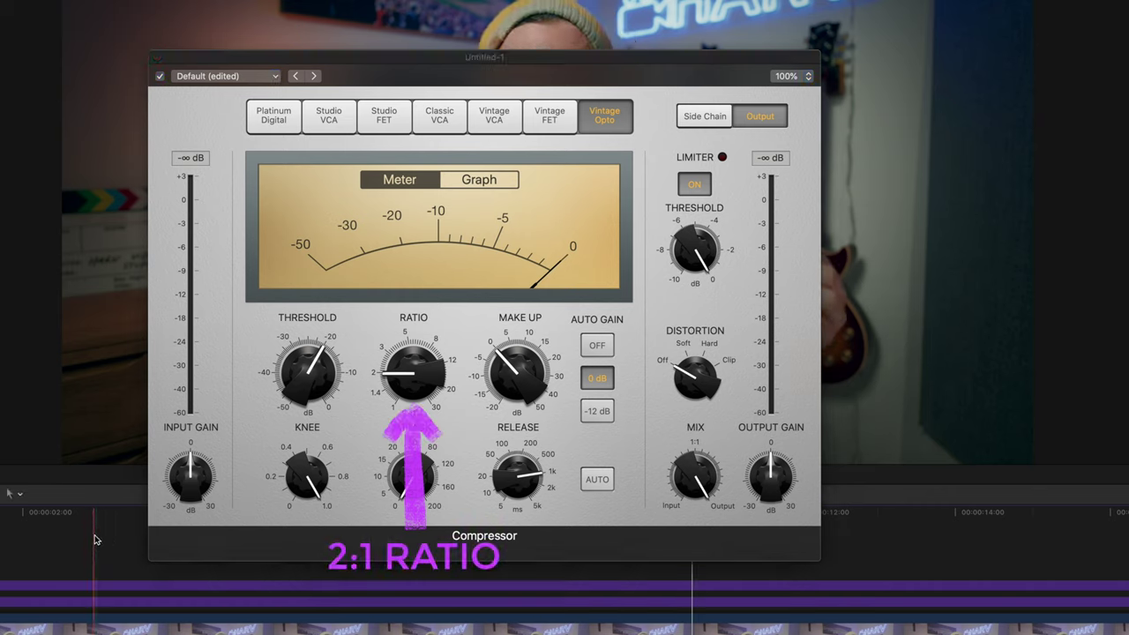
pyautogui.moveTo(308, 388)
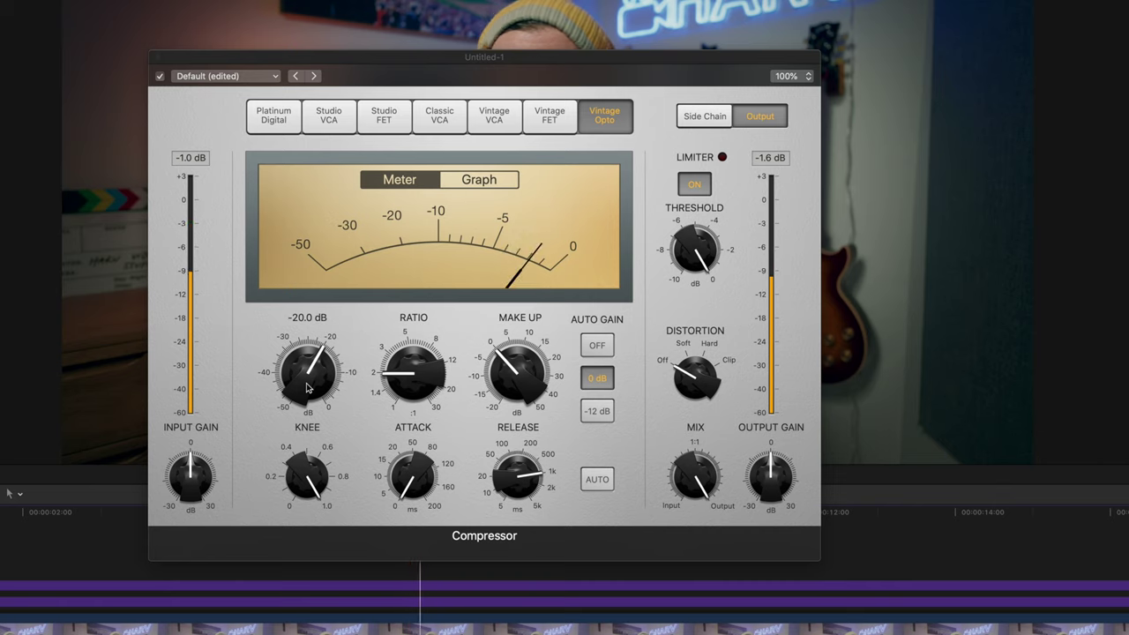
# Step: Raise the compressor's threshold to -12.5 dB and play the clip again from near the start of the speech
pyautogui.moveTo(307, 388); pyautogui.dragTo(305, 369)
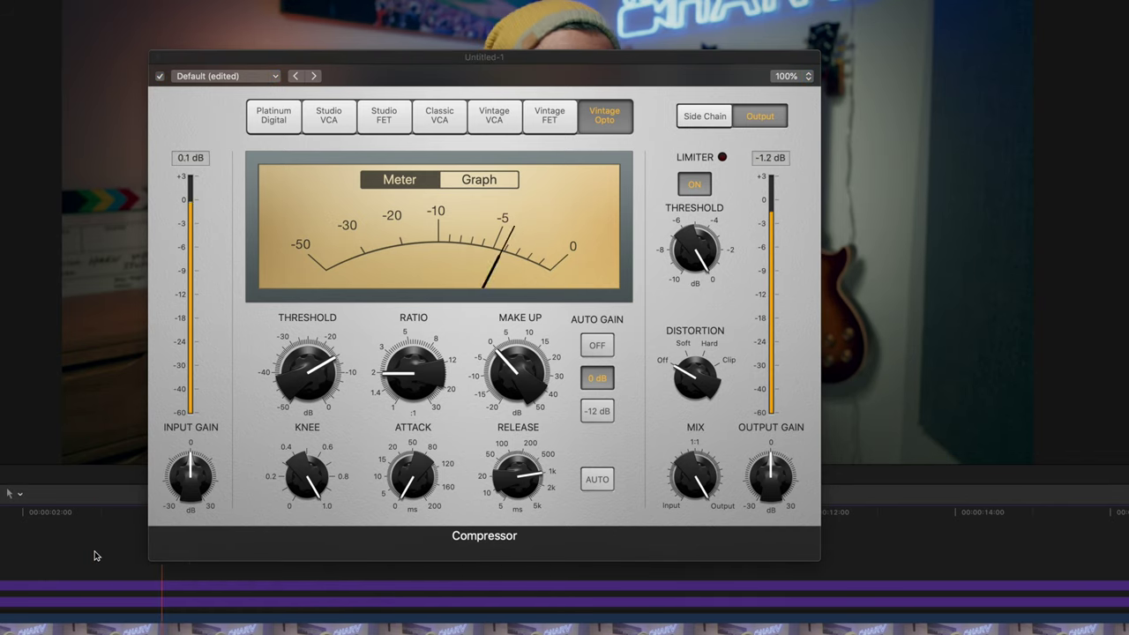
pyautogui.moveTo(287, 458)
pyautogui.moveTo(300, 390)
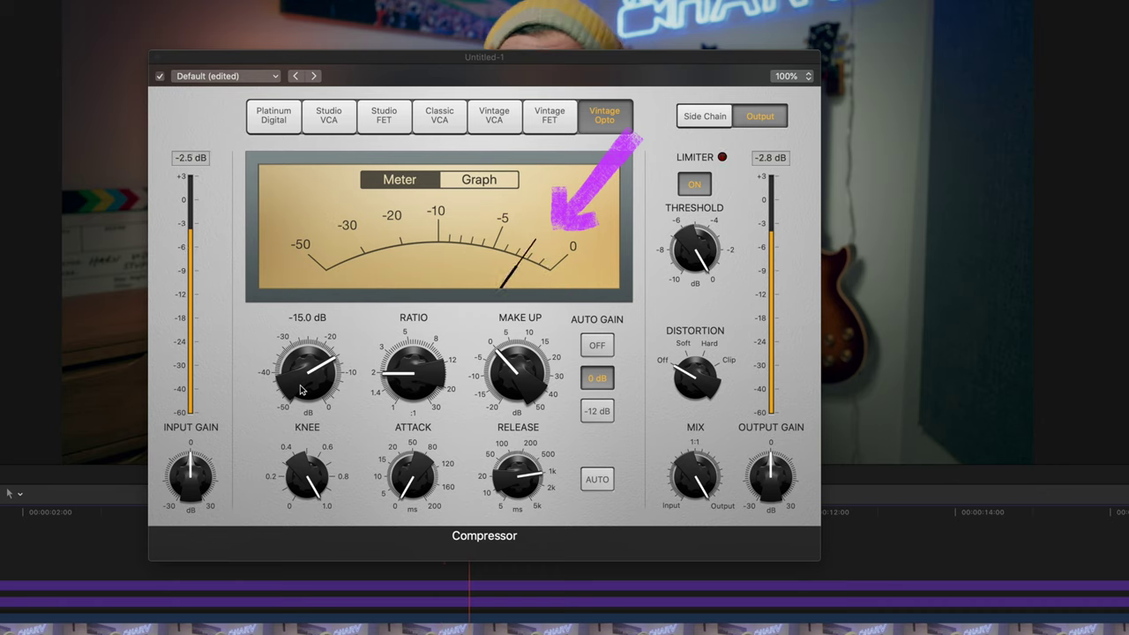
pyautogui.moveTo(301, 389); pyautogui.dragTo(300, 381)
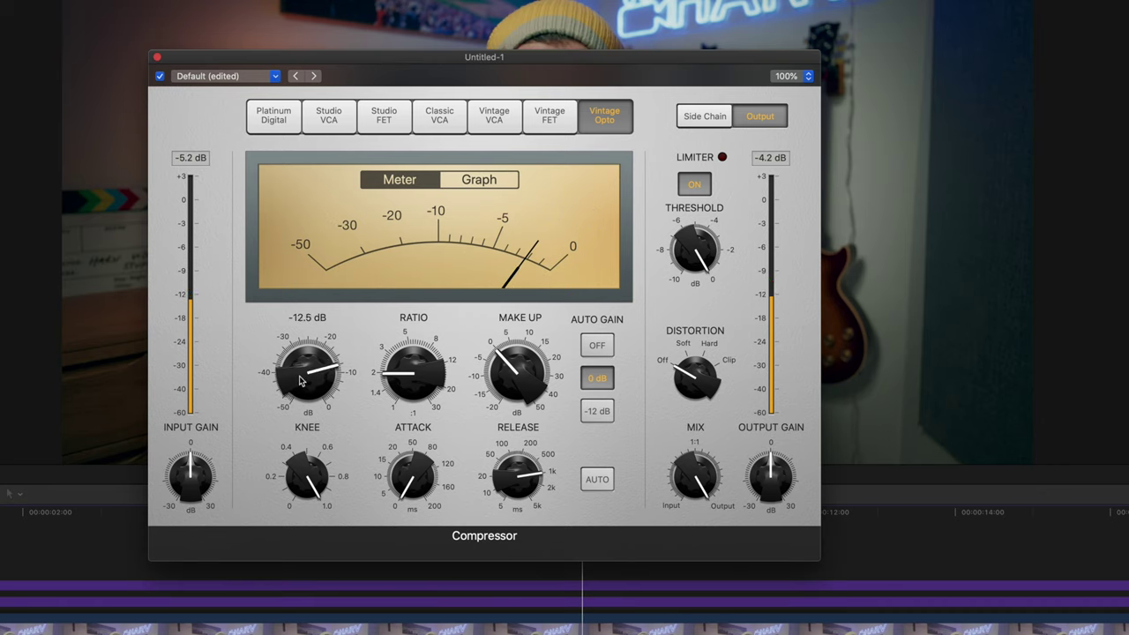
pyautogui.click(95, 551)
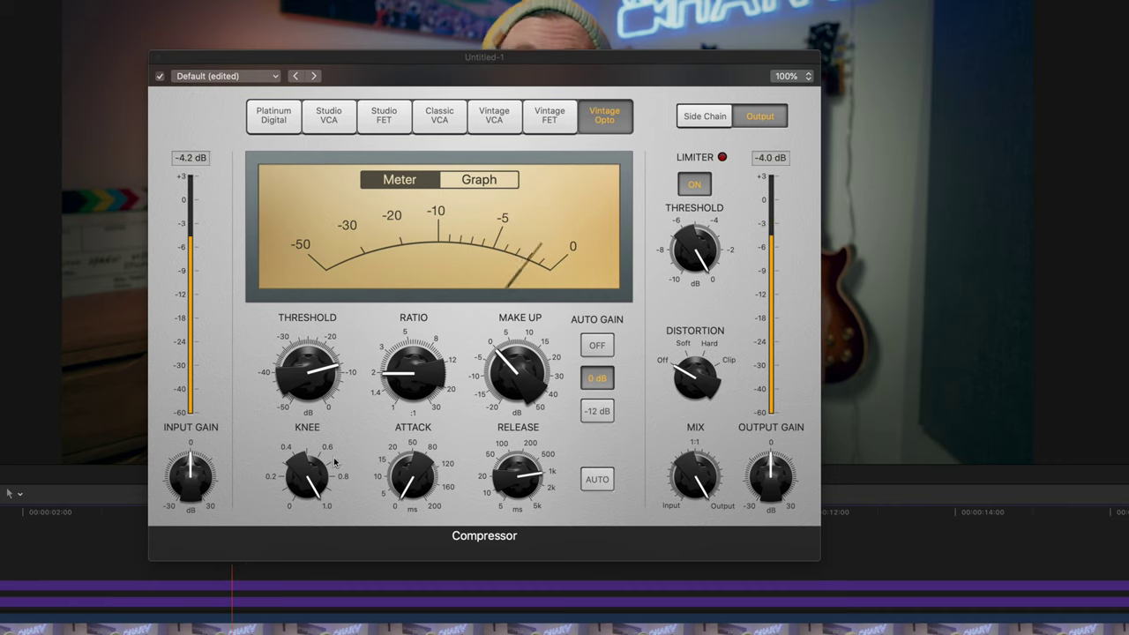
pyautogui.moveTo(432, 377)
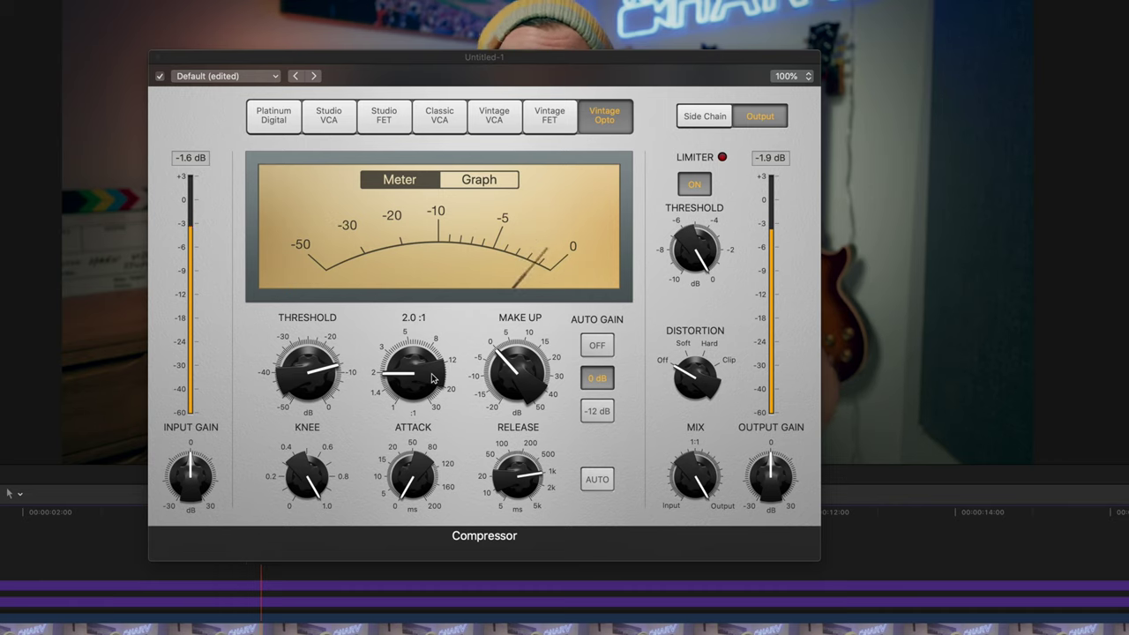
pyautogui.click(511, 370)
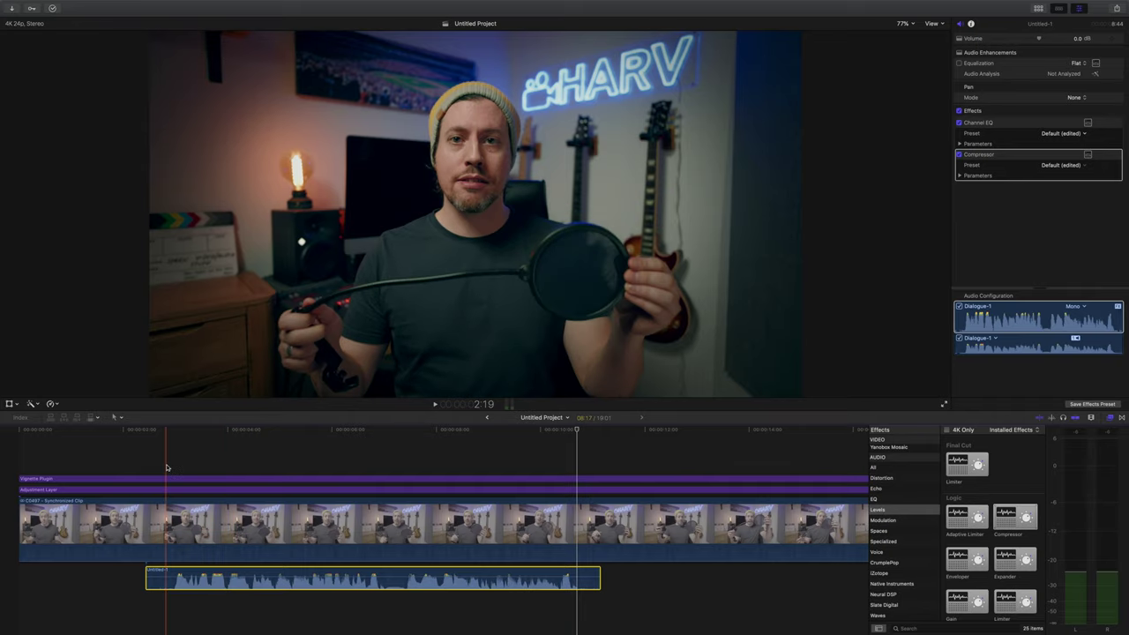
# Step: Turn off all audio effects on the Untitled-1 clip and play it from the start of the speech
pyautogui.click(166, 464)
pyautogui.click(194, 587)
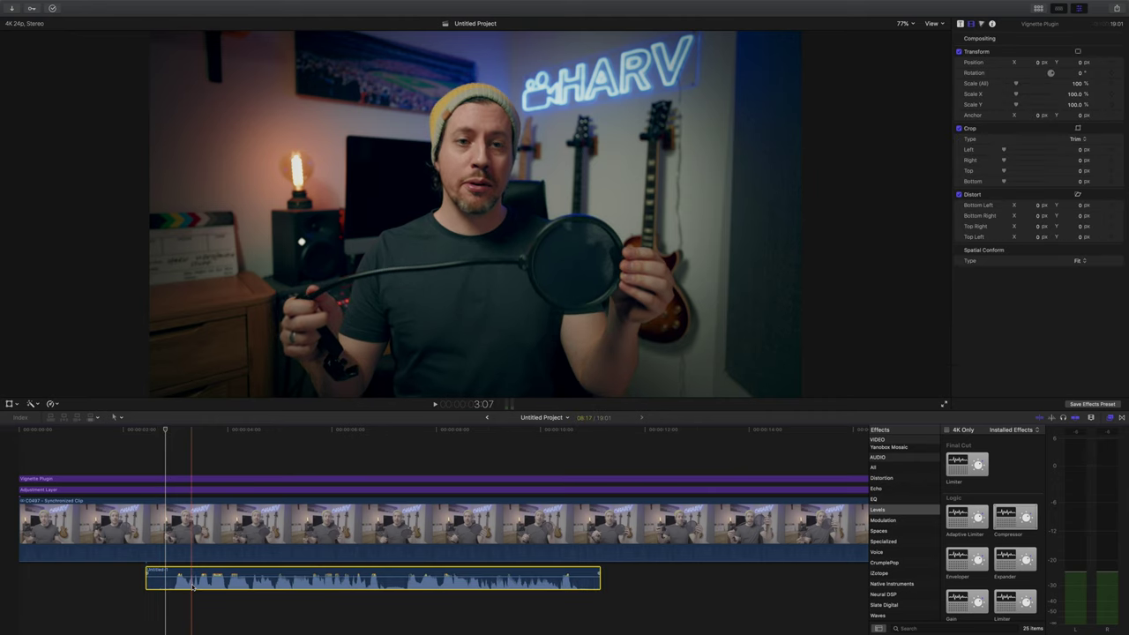
pyautogui.click(960, 111)
pyautogui.press('space')
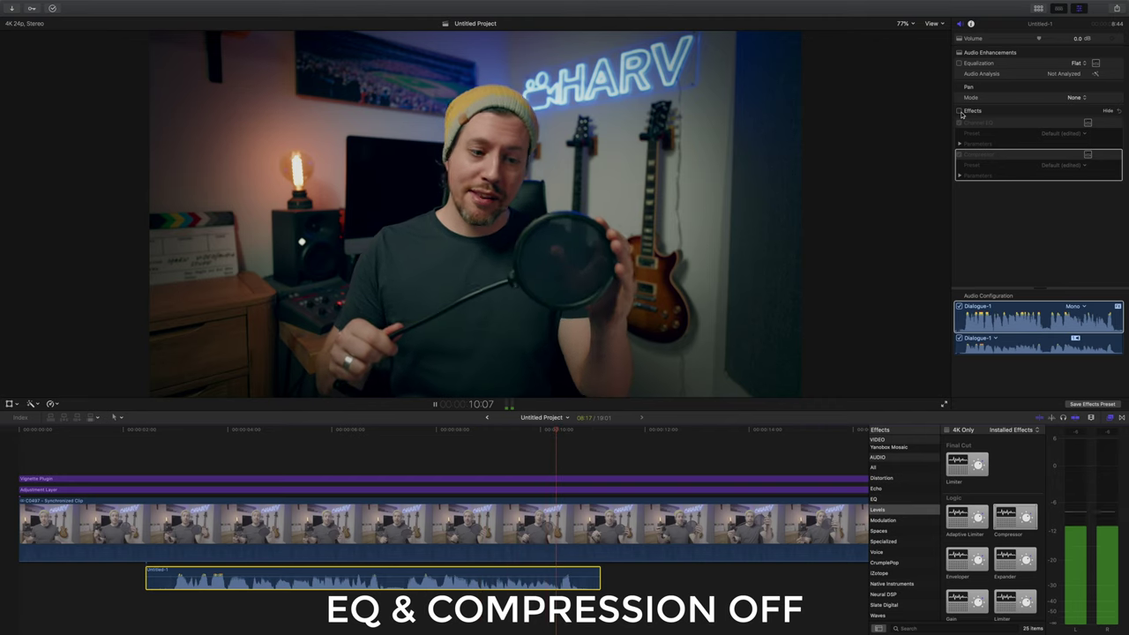
pyautogui.press('space')
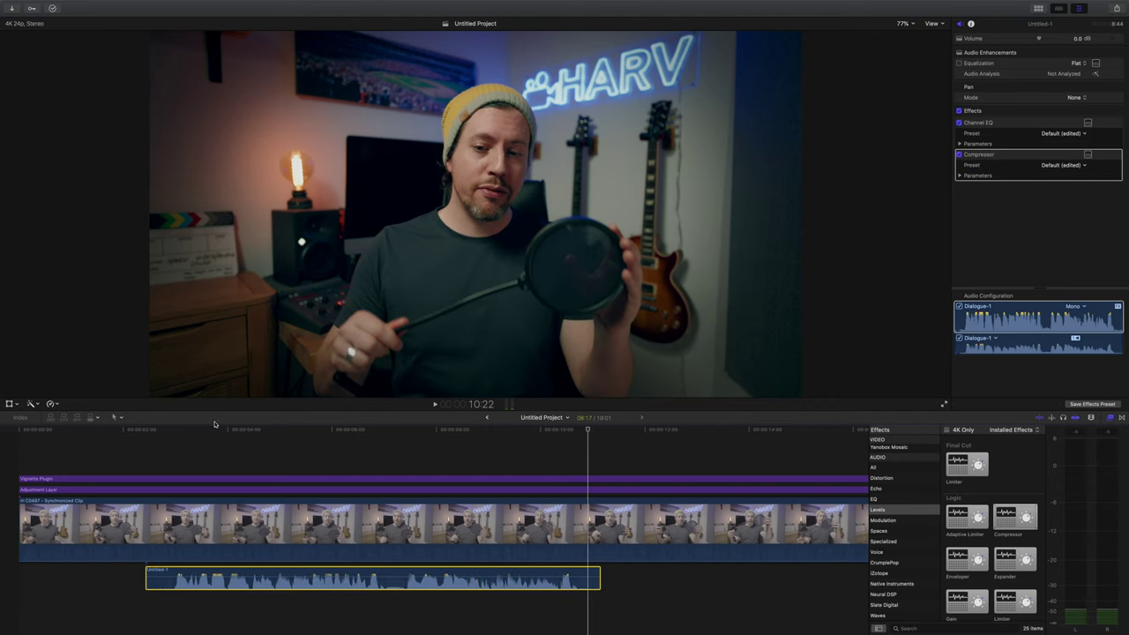
# Step: Play the speech again from its start with the Channel EQ and Compressor enabled to compare the sound
pyautogui.click(175, 439)
pyautogui.press('space')
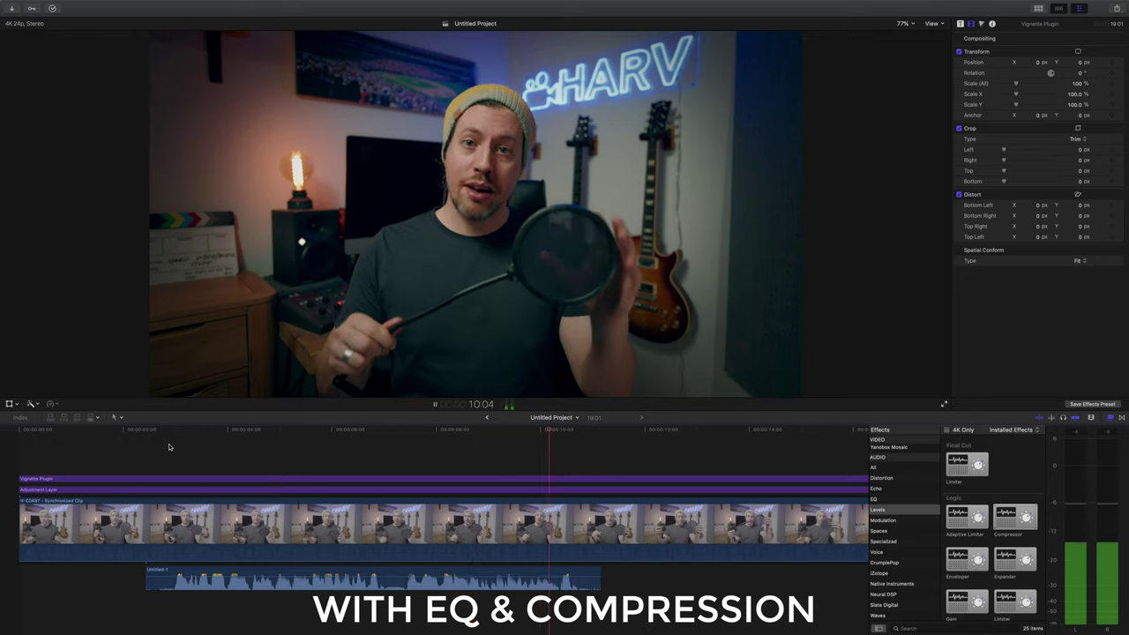
pyautogui.press('space')
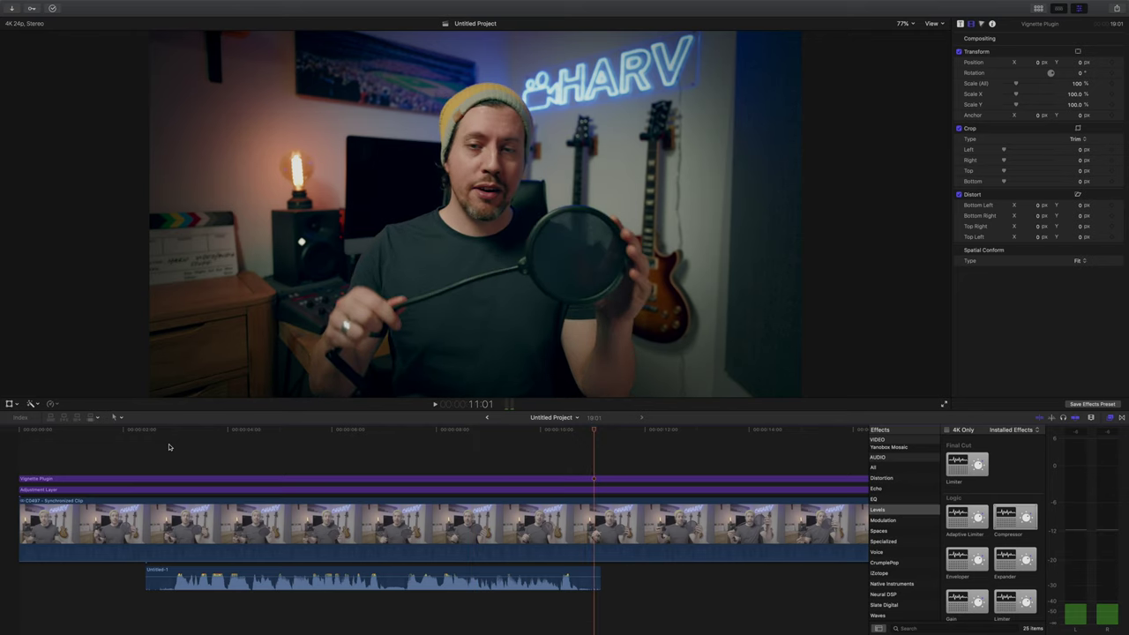